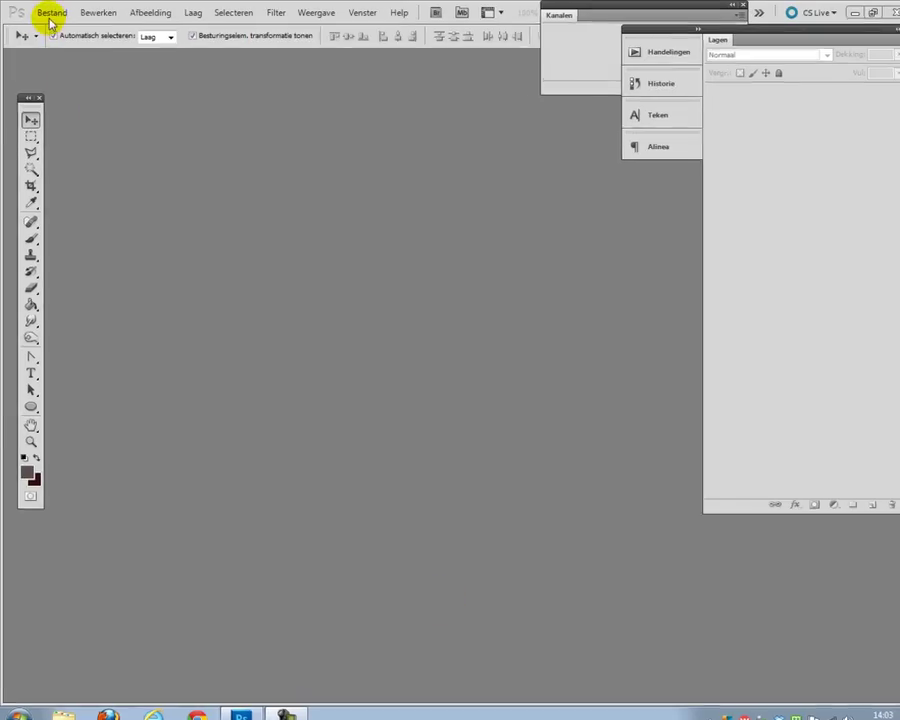
# - Open the baby portrait naamloos-5476-bewerkt.jpg from the 2011-11-06 folder
pyautogui.click(50, 13)
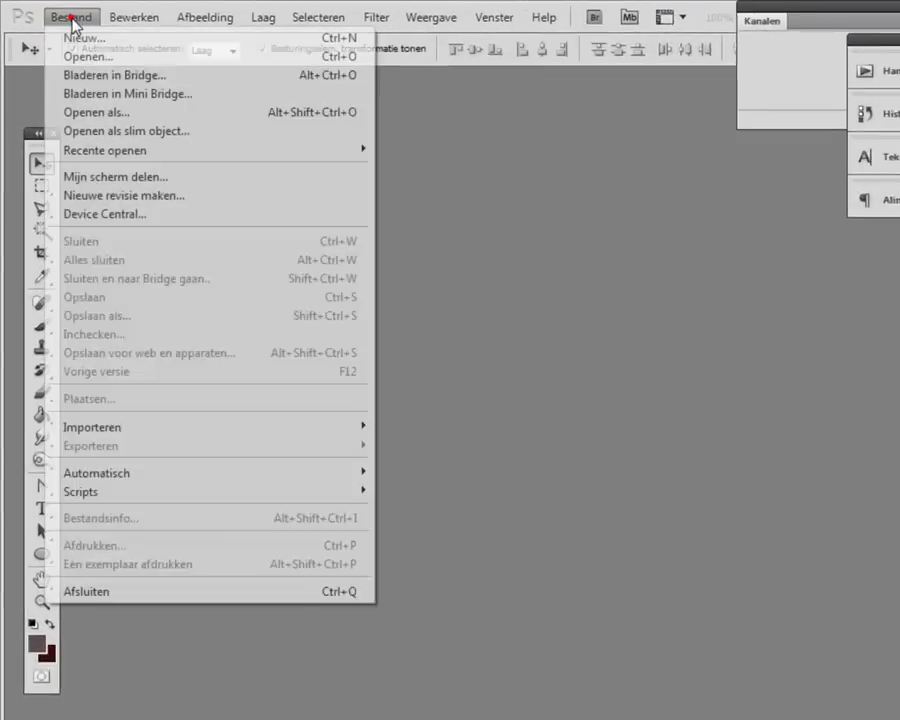
pyautogui.click(68, 43)
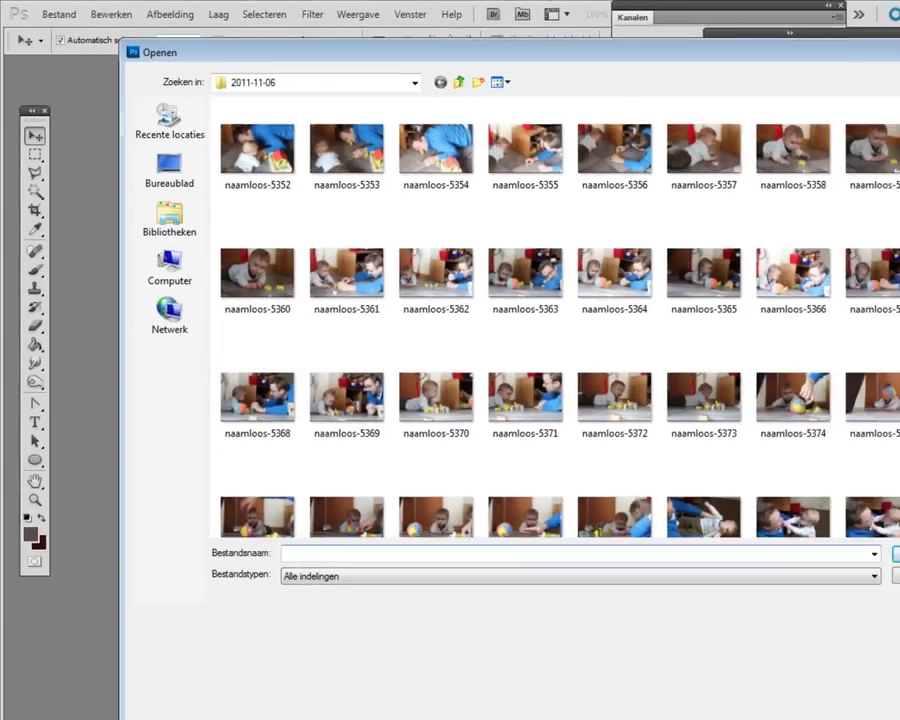
pyautogui.moveTo(819, 120); pyautogui.dragTo(816, 424)
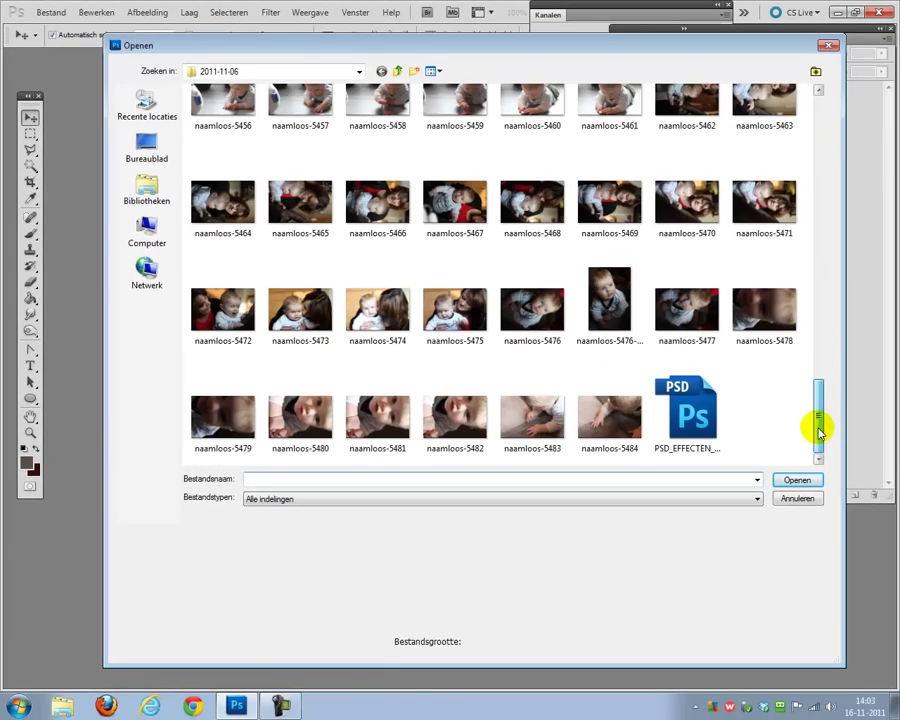
pyautogui.click(603, 297)
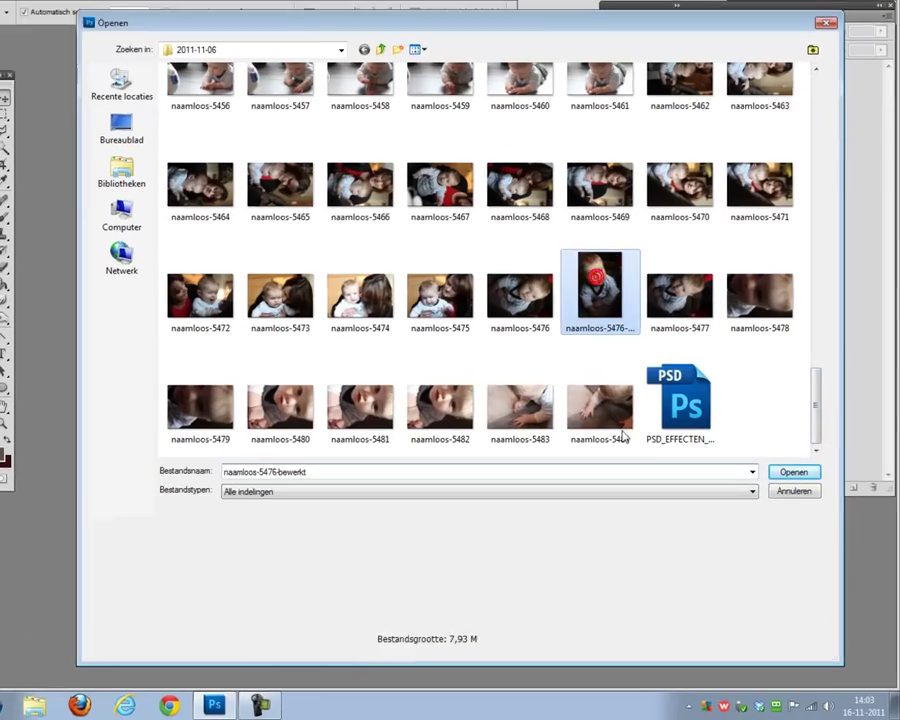
pyautogui.click(793, 482)
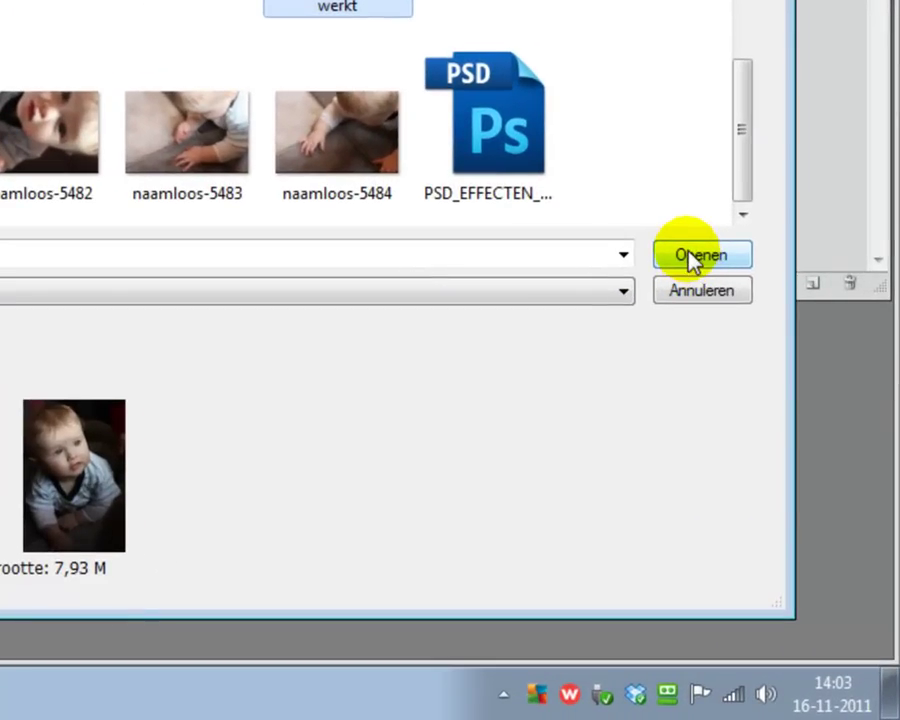
pyautogui.click(697, 262)
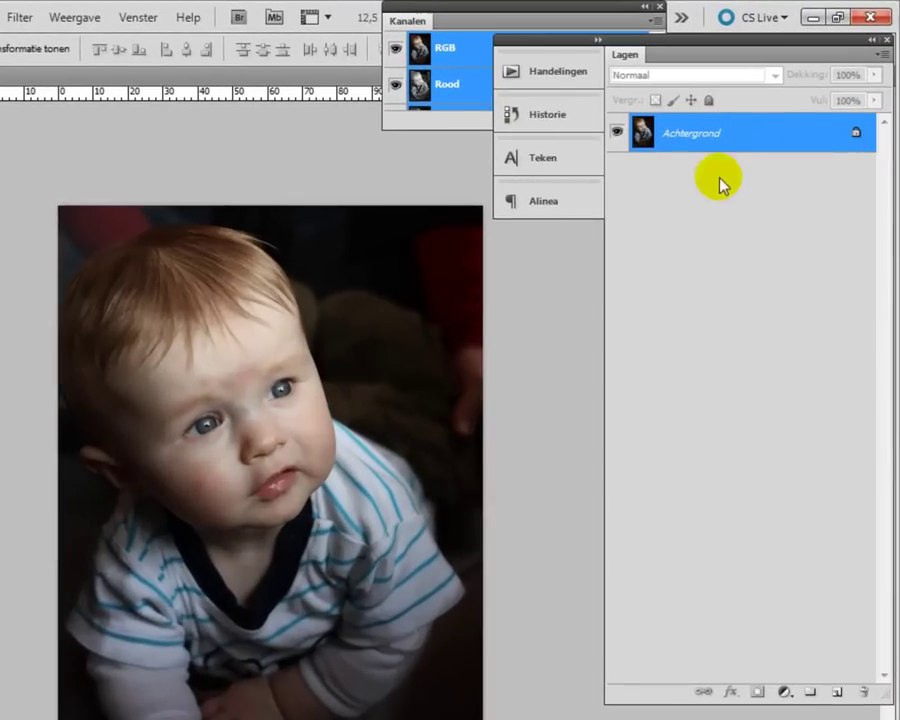
# - Convert the Achtergrond layer into a normal layer named 'Naam Foto' with an Oranje label
pyautogui.doubleClick(700, 140)
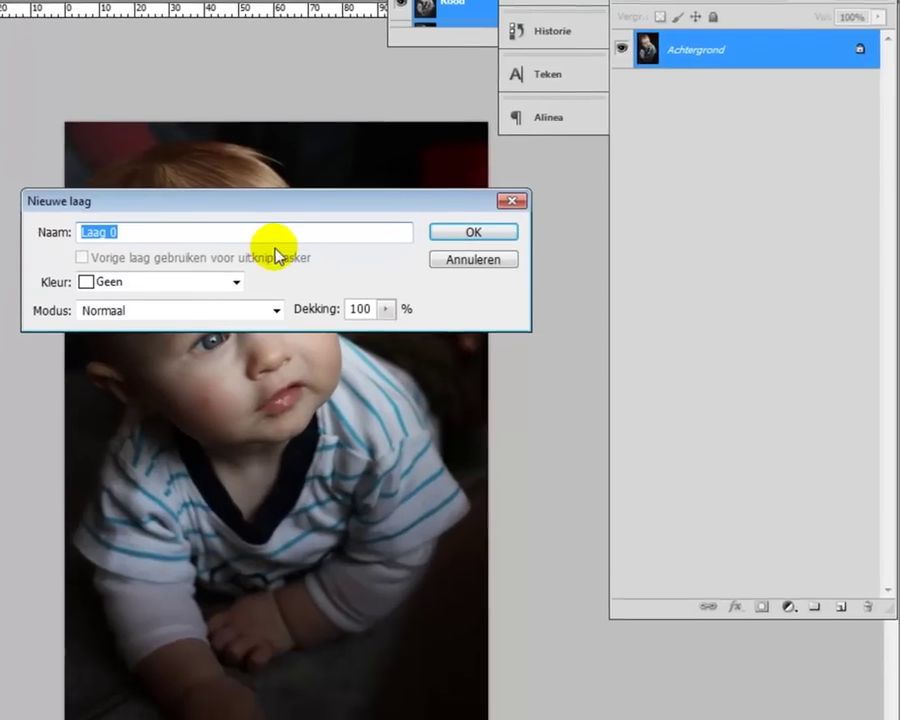
pyautogui.write('Naam')
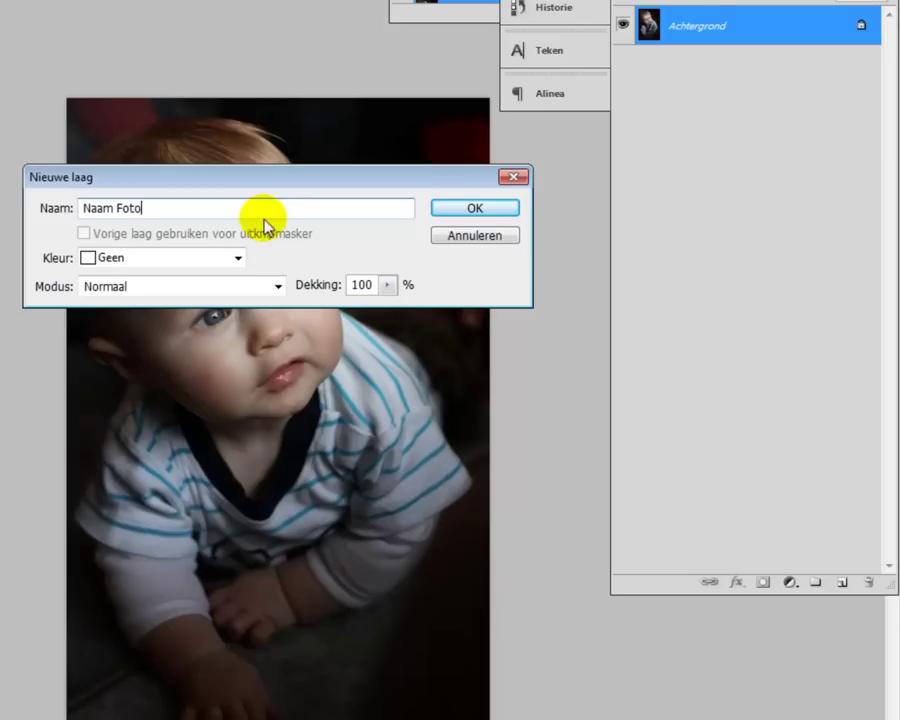
pyautogui.click(239, 260)
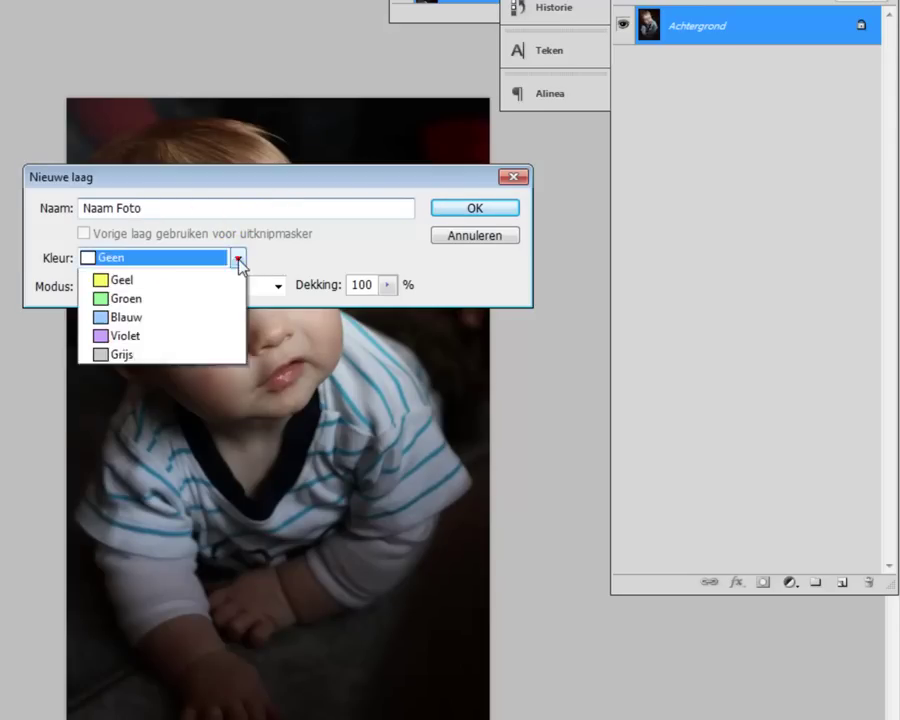
pyautogui.click(131, 332)
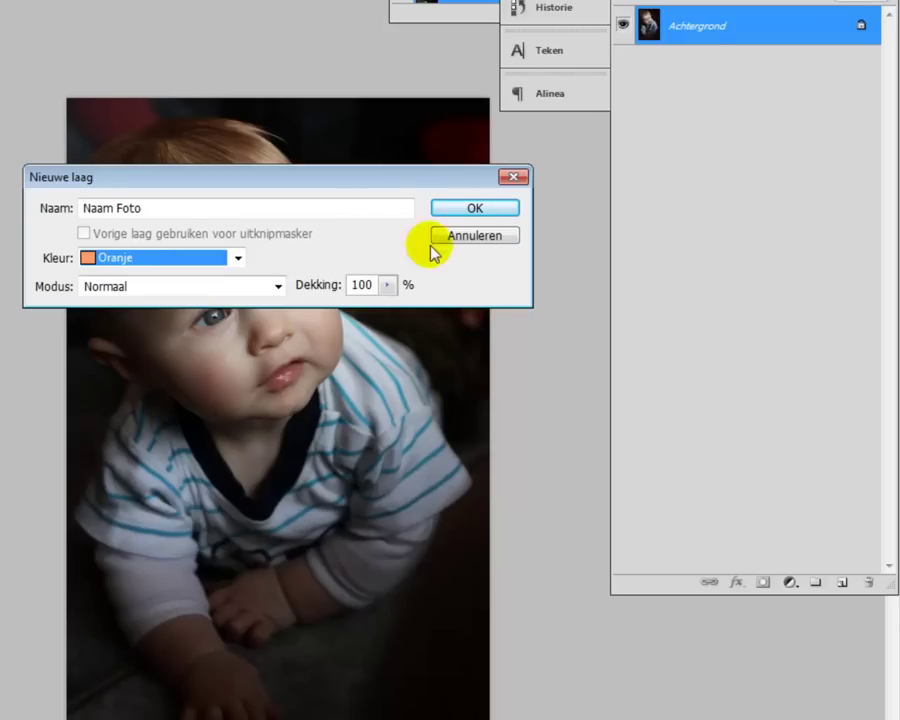
pyautogui.click(476, 212)
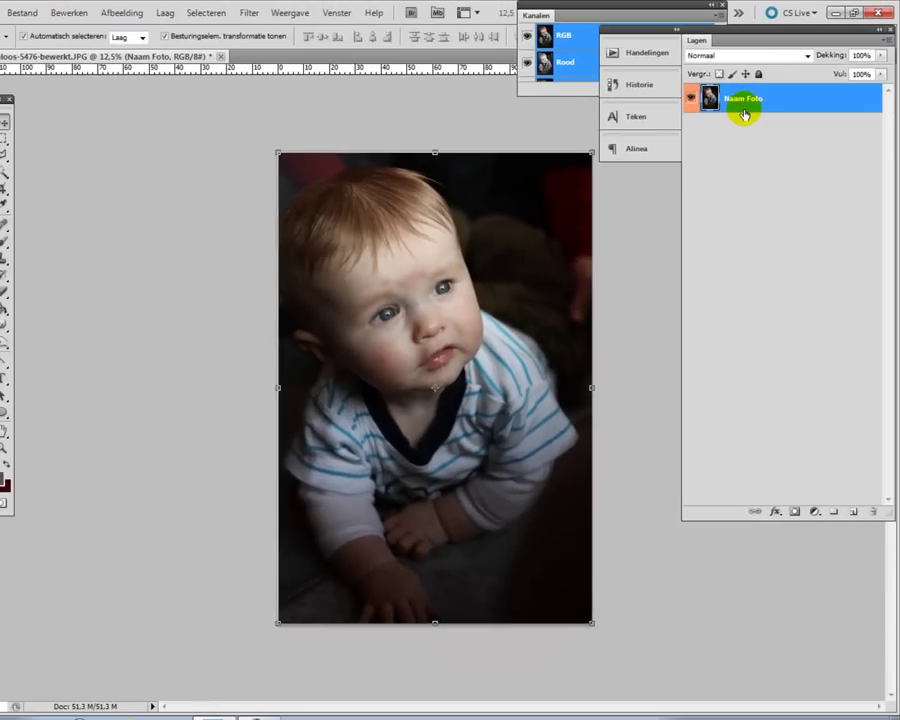
# - Duplicate Naam Foto with Ctrl+J, leaving 'Naam Foto kopie' active above it
pyautogui.hotkey('ctrl', 'j')
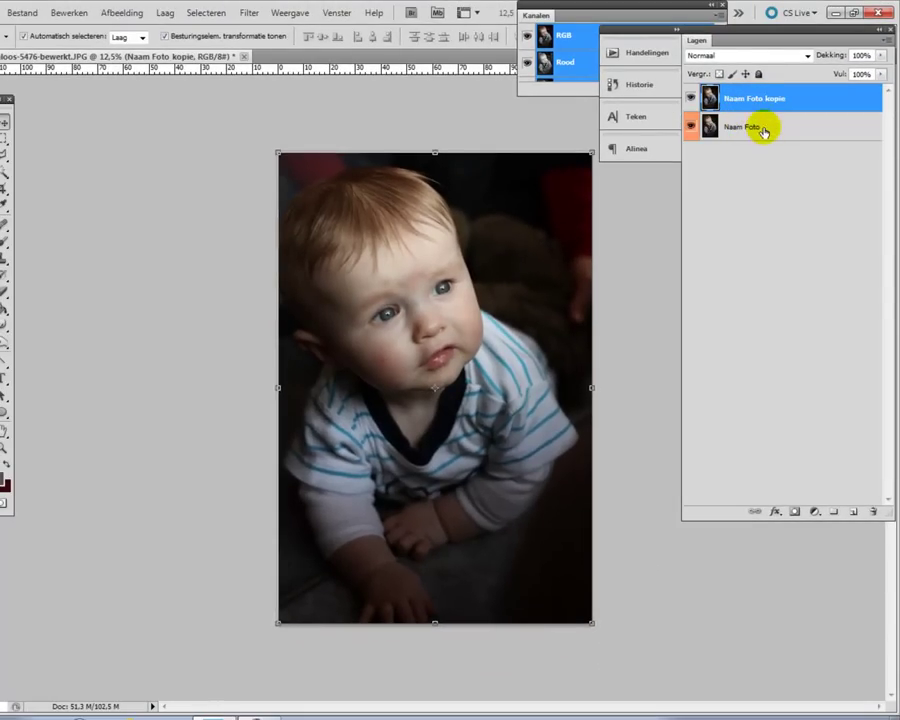
pyautogui.click(762, 128)
pyautogui.click(762, 96)
pyautogui.click(758, 128)
pyautogui.click(762, 100)
pyautogui.click(758, 120)
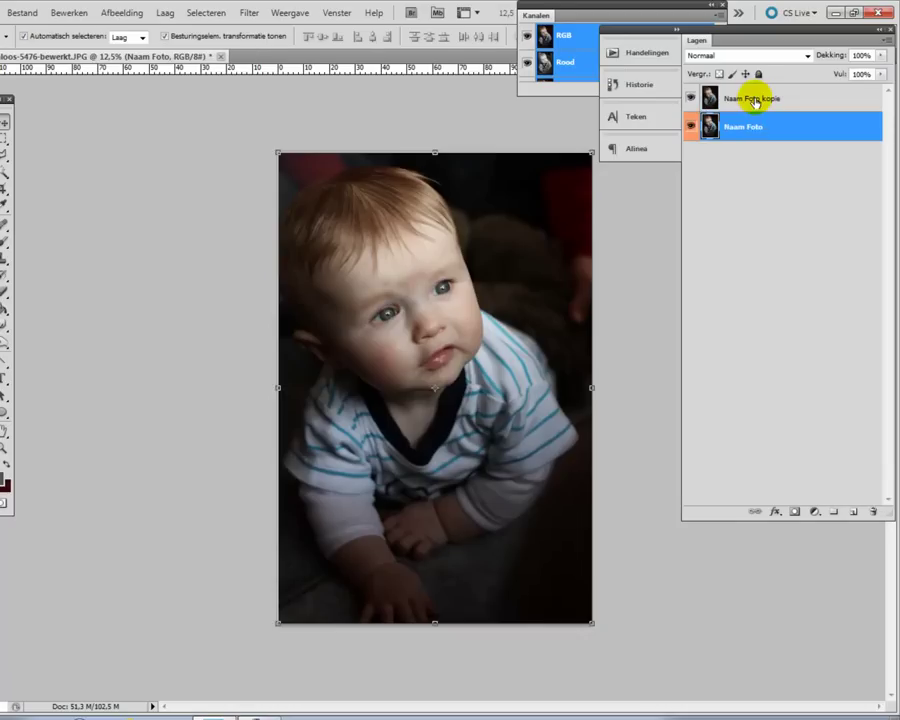
pyautogui.click(757, 99)
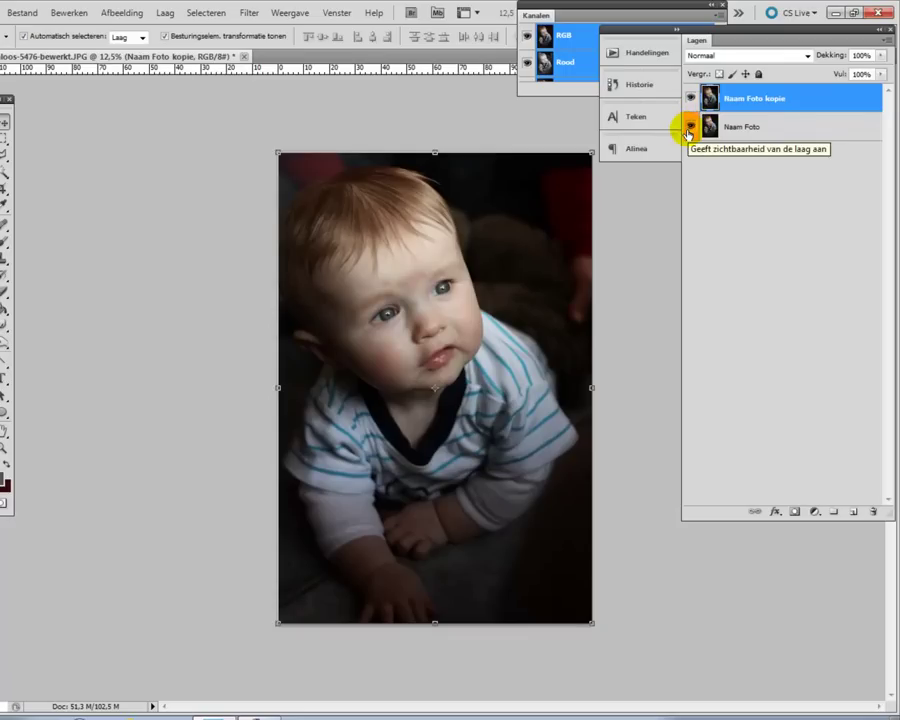
pyautogui.click(688, 127)
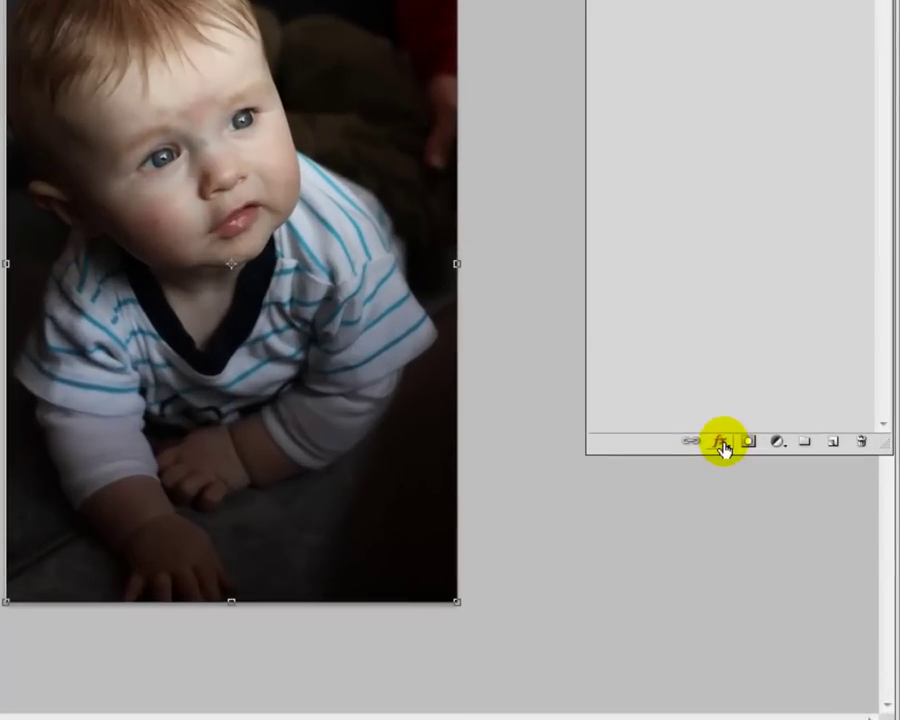
# - Add a Lijn (stroke) effect to Naam Foto kopie and move its dialog below the photo
pyautogui.click(777, 514)
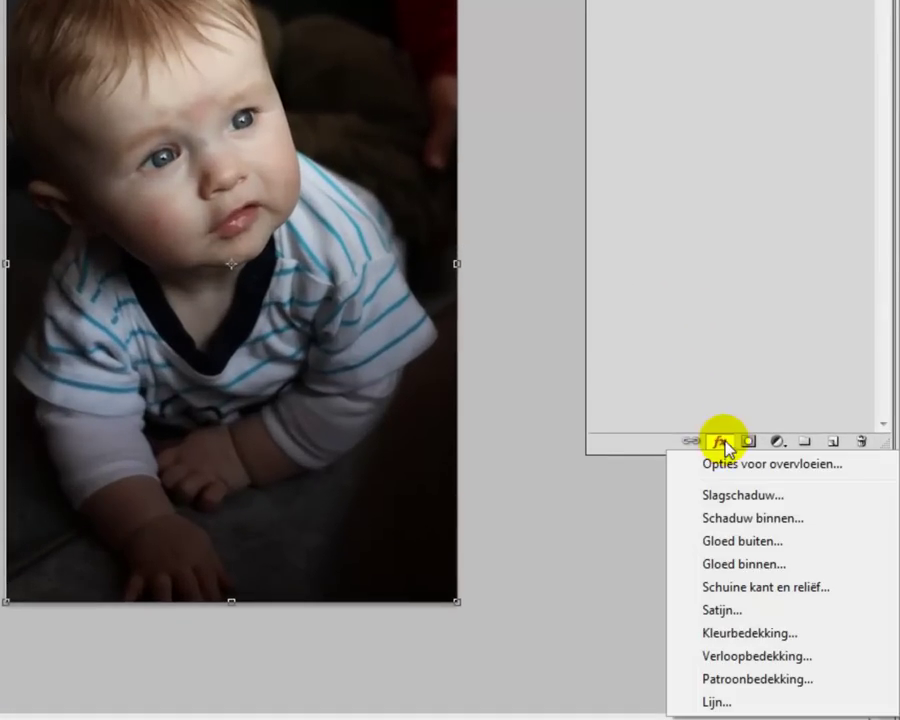
pyautogui.click(716, 704)
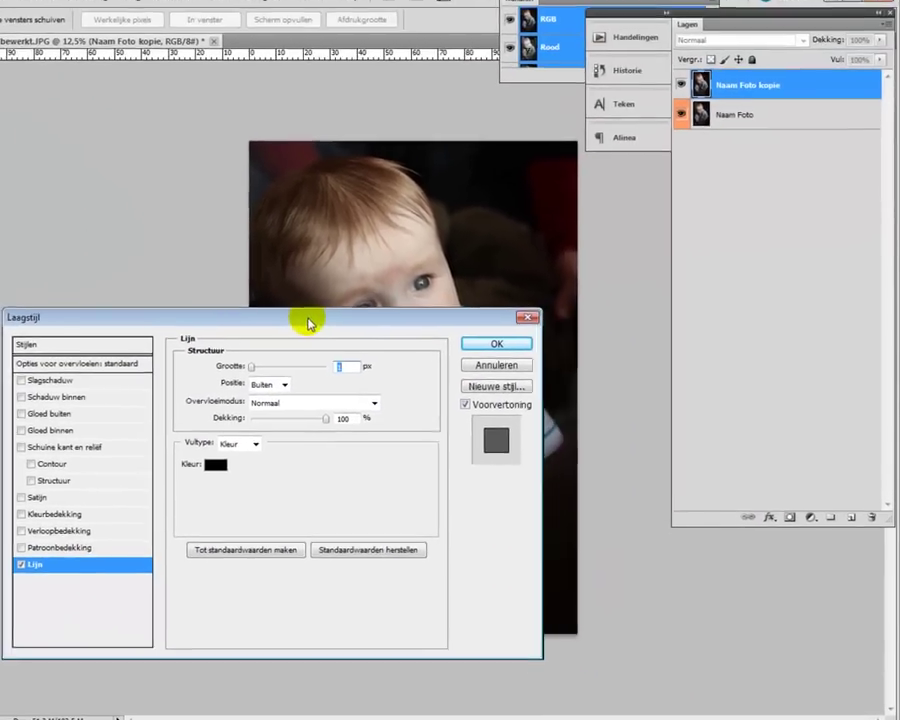
pyautogui.moveTo(313, 310)
pyautogui.mouseDown()
pyautogui.moveTo(368, 410)
pyautogui.moveTo(665, 386)
pyautogui.mouseUp()
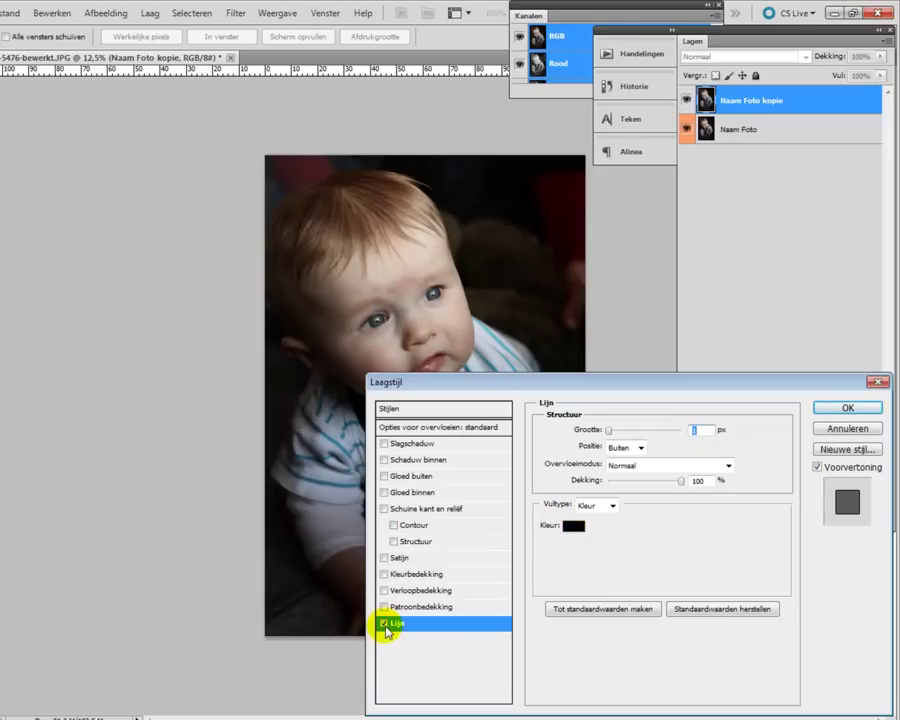
# - Change the stroke colour from black to near-white #fbf7f7
pyautogui.click(572, 532)
pyautogui.moveTo(490, 432)
pyautogui.mouseDown()
pyautogui.moveTo(513, 381)
pyautogui.moveTo(573, 303)
pyautogui.mouseUp()
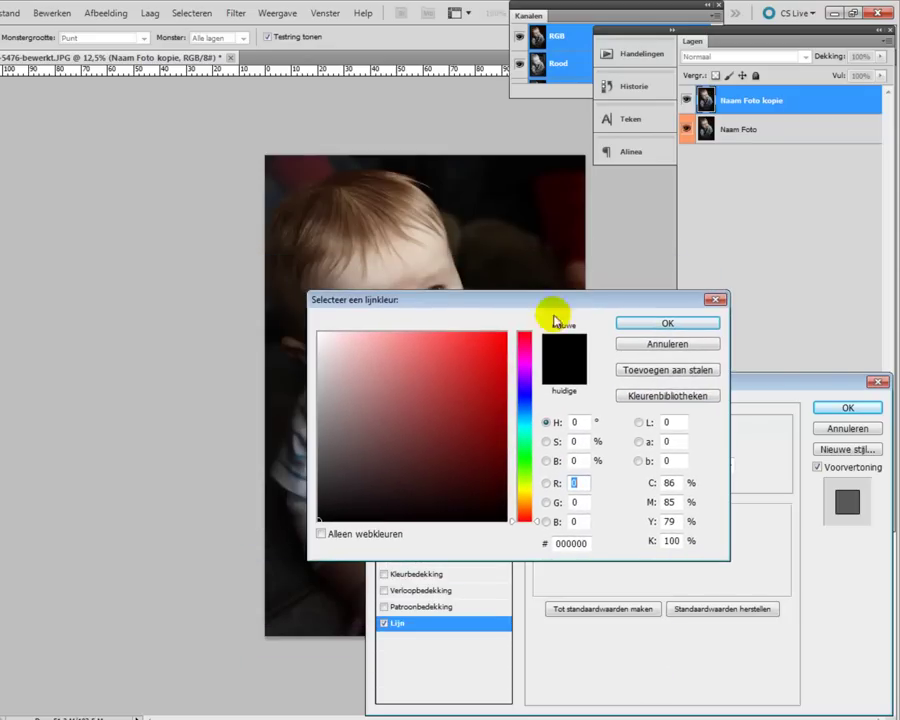
pyautogui.moveTo(373, 388); pyautogui.dragTo(348, 393)
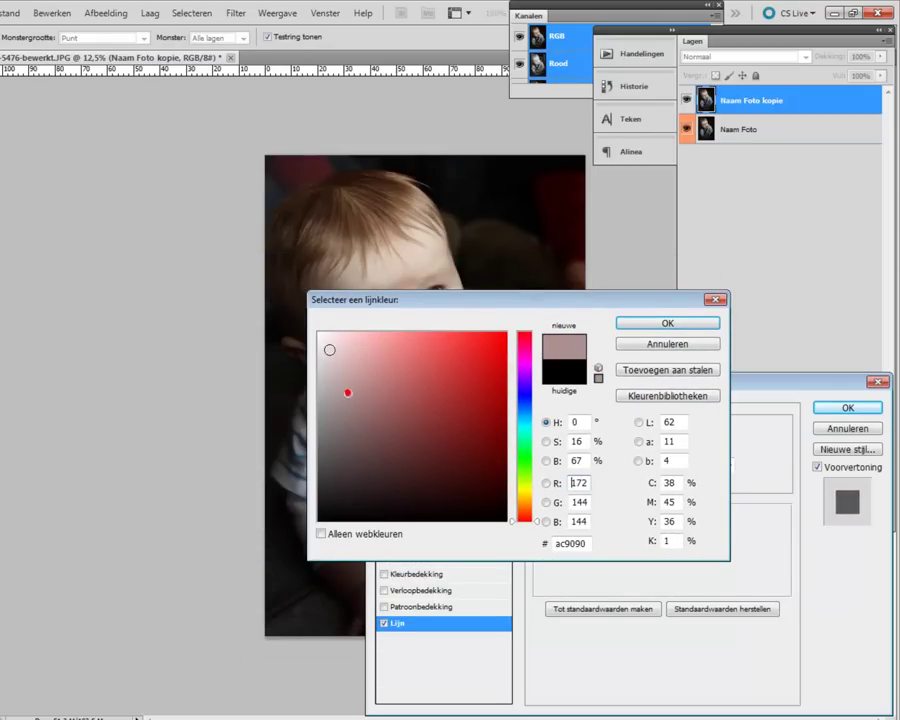
pyautogui.click(320, 336)
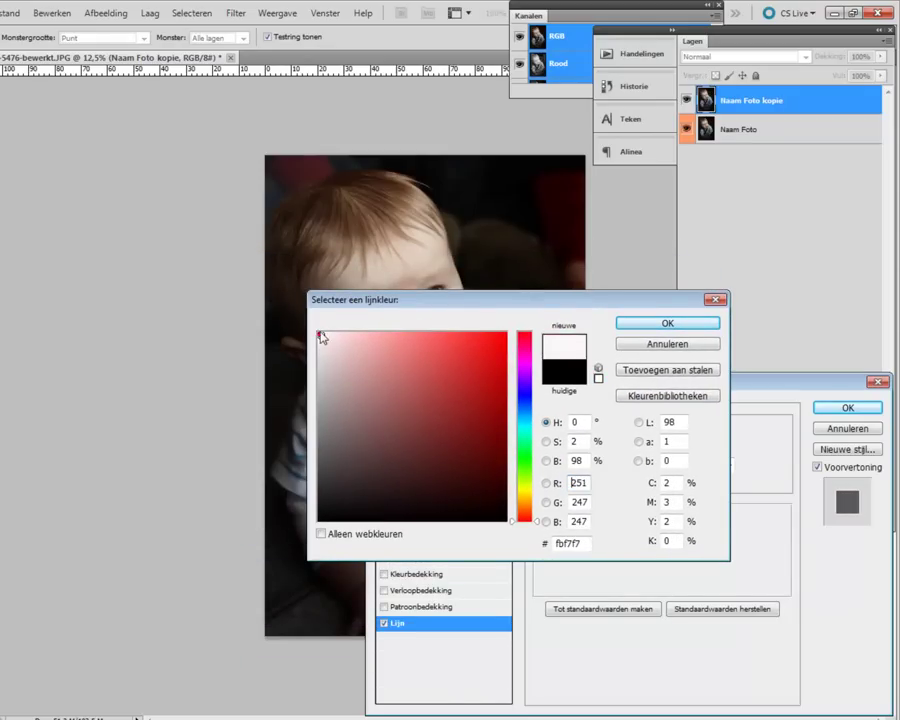
pyautogui.click(647, 324)
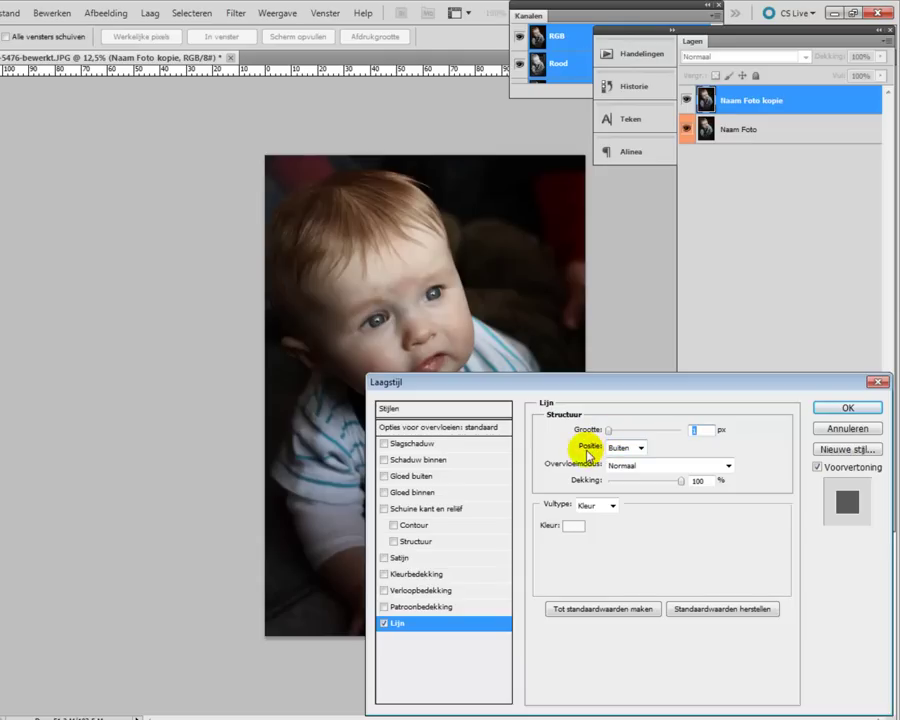
# - Set the stroke position to Inside and its size to 100
pyautogui.click(641, 447)
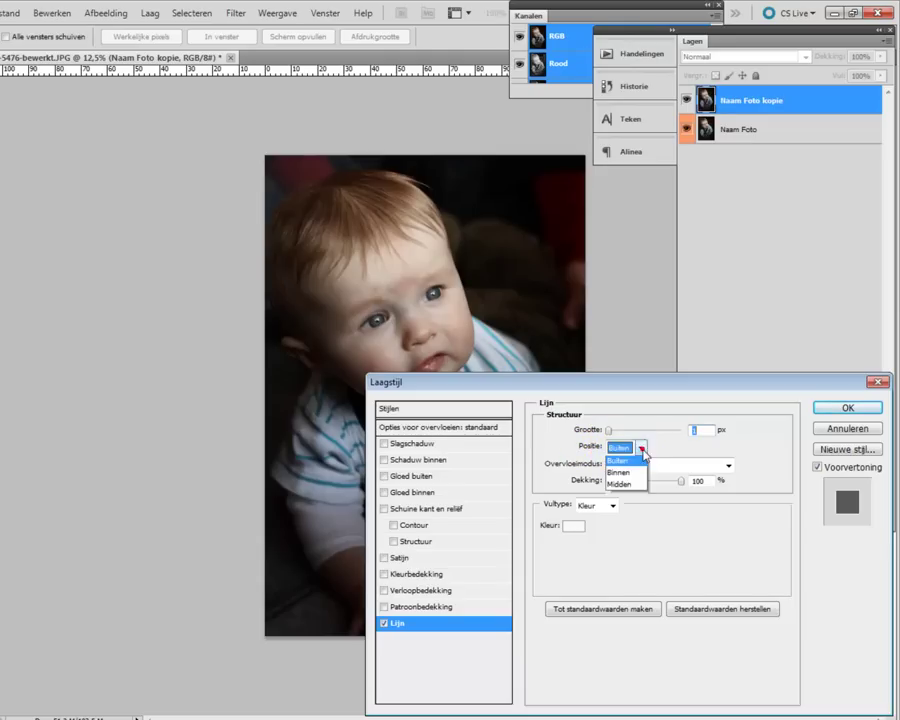
pyautogui.click(631, 476)
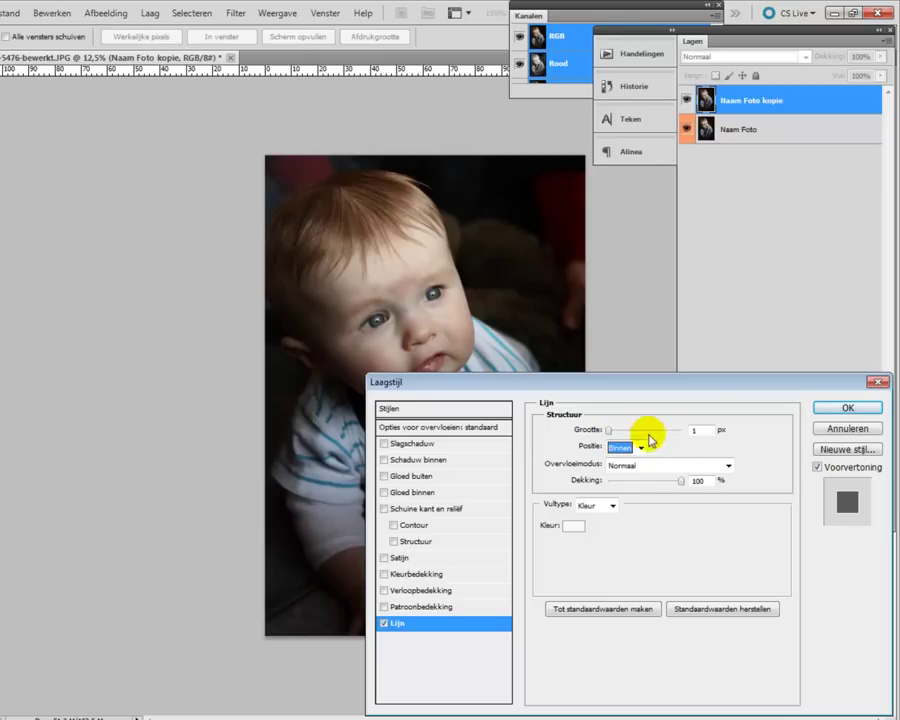
pyautogui.doubleClick(694, 430)
pyautogui.write('50')
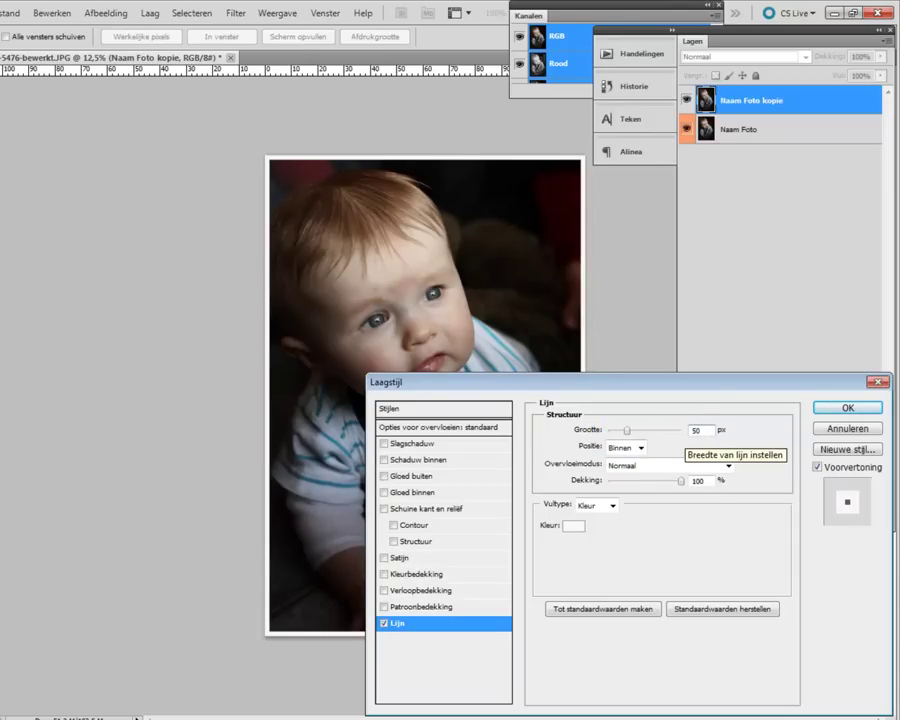
pyautogui.press('BackSpace')
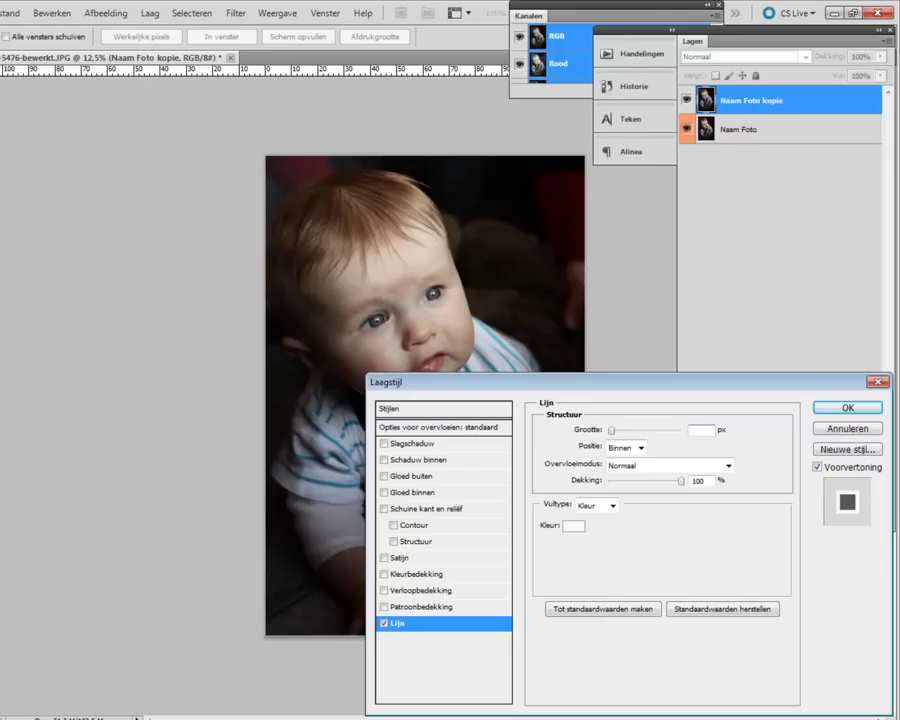
pyautogui.write('100')
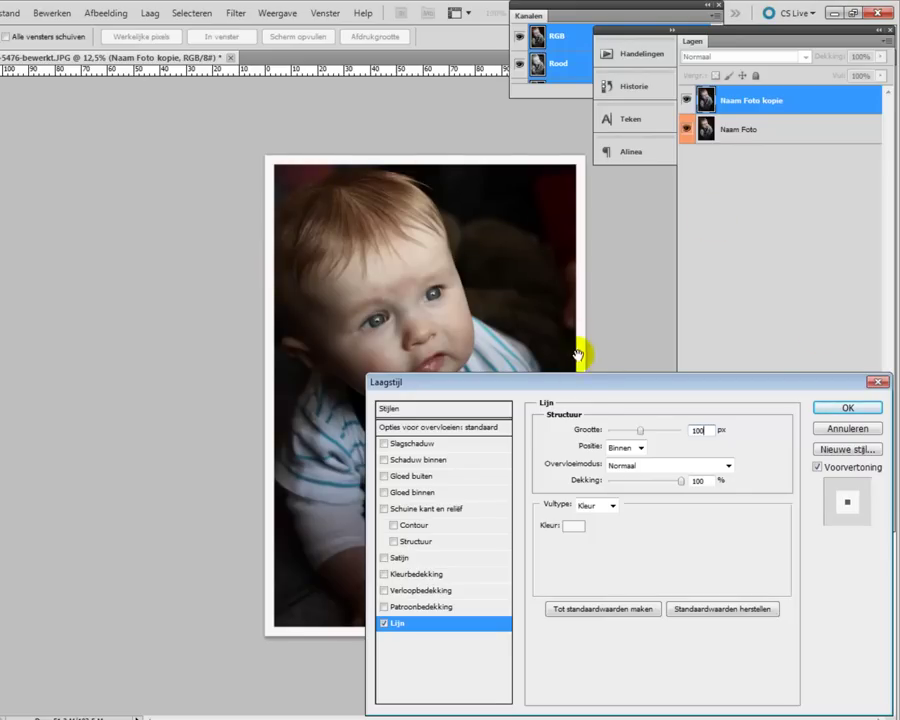
# - Narrow the white border with the Size slider and apply the stroke
pyautogui.moveTo(639, 430)
pyautogui.mouseDown()
pyautogui.moveTo(614, 431)
pyautogui.moveTo(681, 436)
pyautogui.mouseUp()
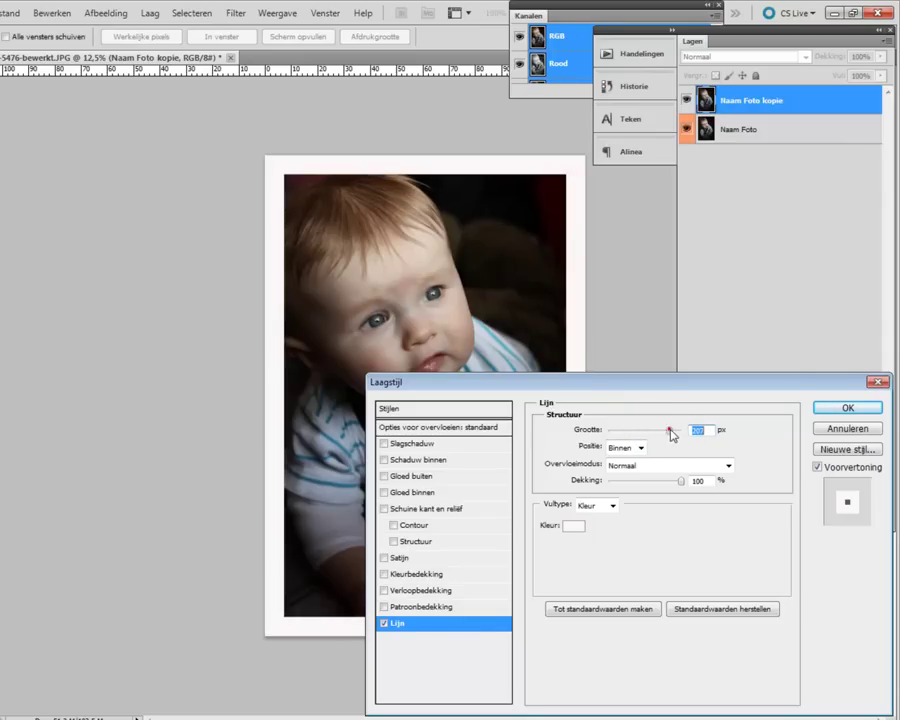
pyautogui.moveTo(681, 436); pyautogui.dragTo(646, 445)
pyautogui.click(660, 383)
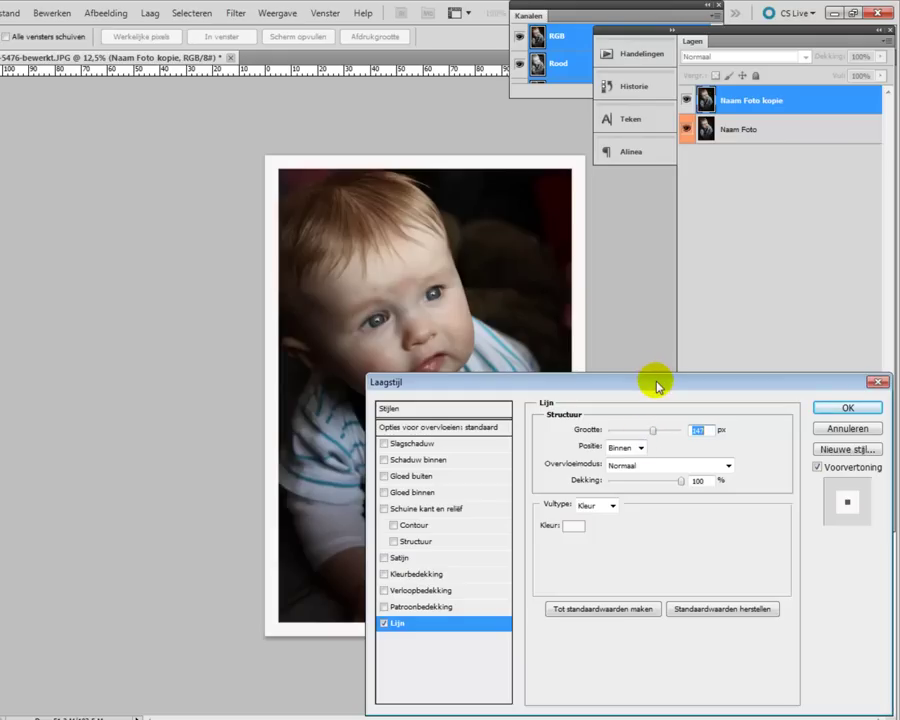
pyautogui.moveTo(666, 389); pyautogui.dragTo(599, 378)
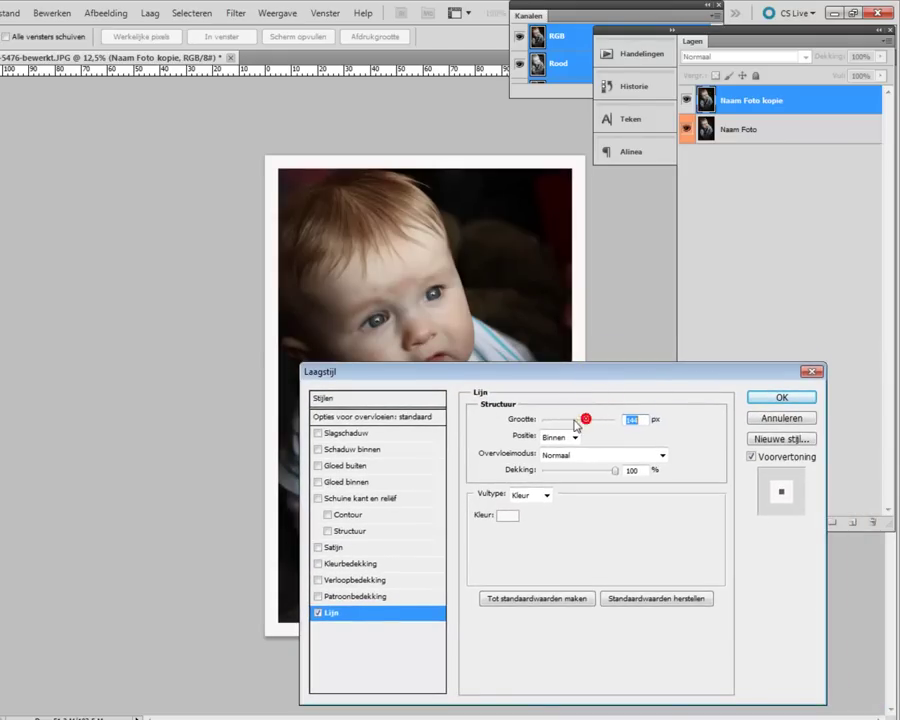
pyautogui.moveTo(588, 424); pyautogui.dragTo(556, 430)
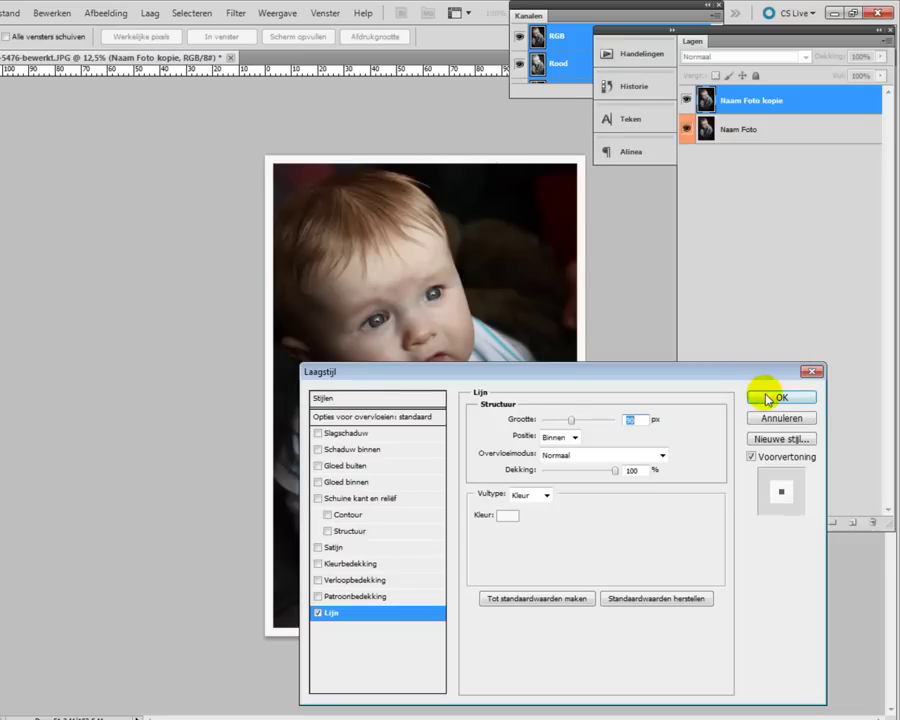
pyautogui.click(781, 398)
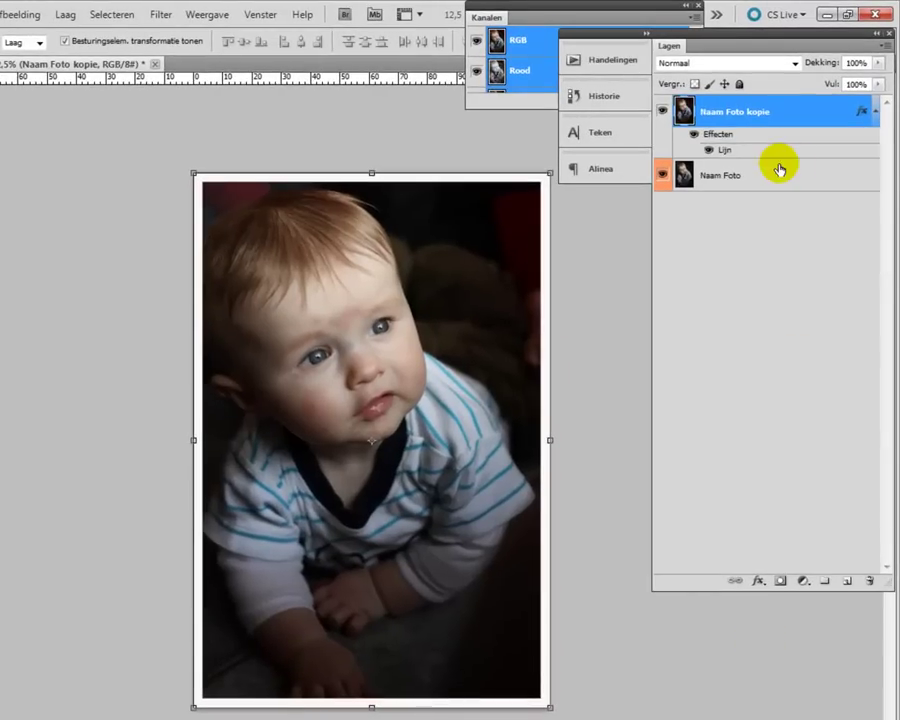
pyautogui.click(709, 151)
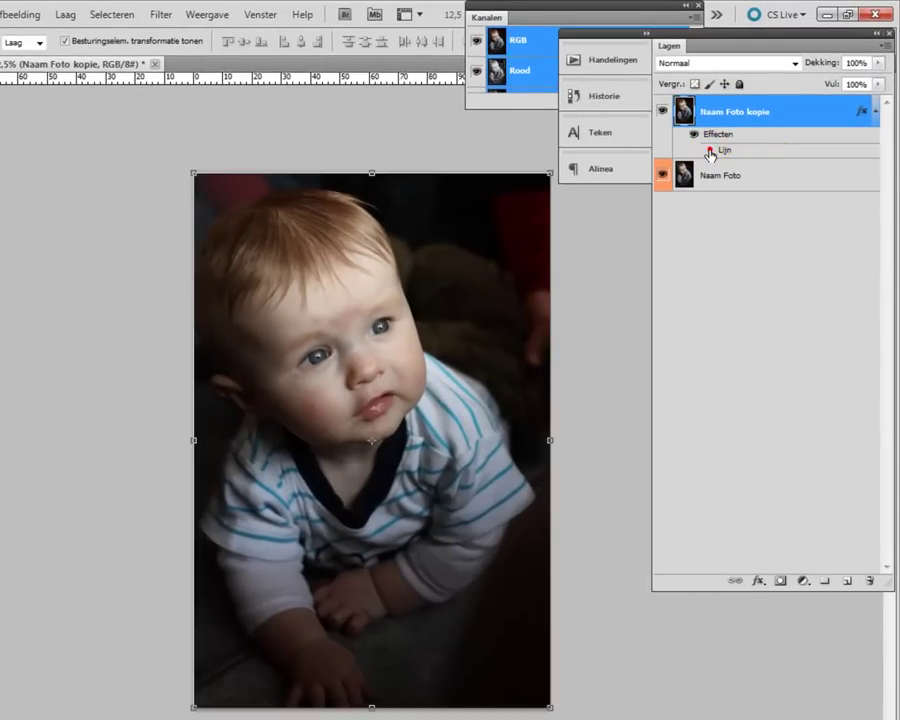
pyautogui.click(709, 151)
pyautogui.click(709, 151)
pyautogui.click(709, 151)
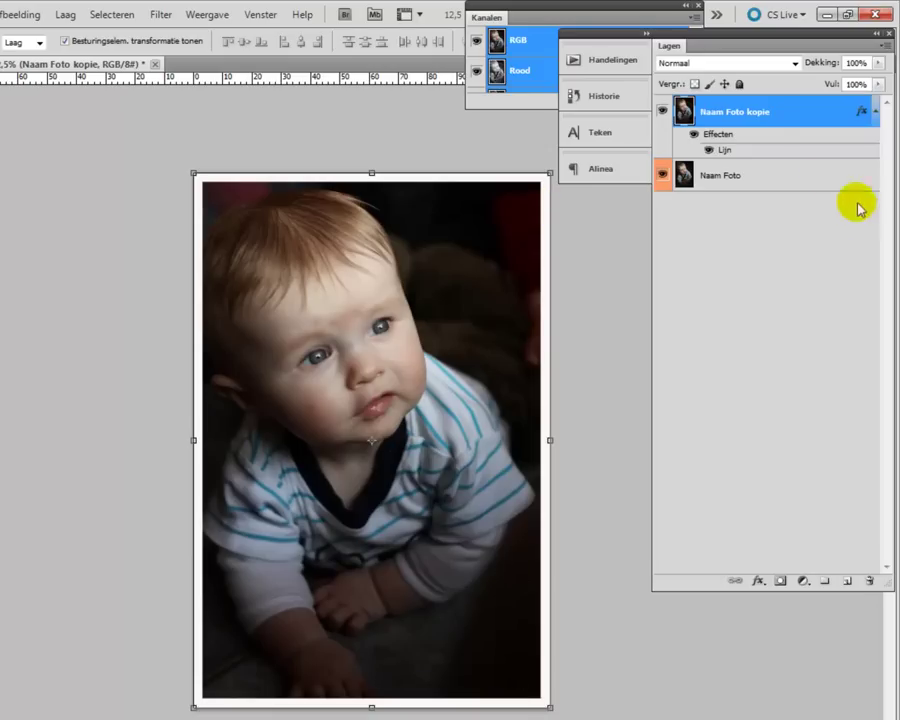
pyautogui.click(714, 152)
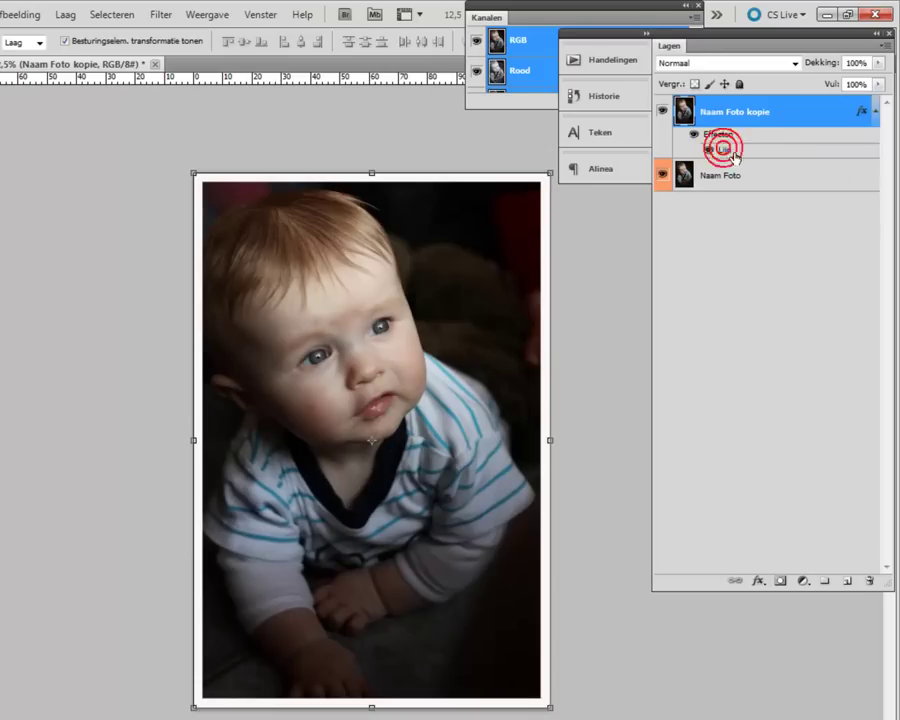
pyautogui.click(720, 152)
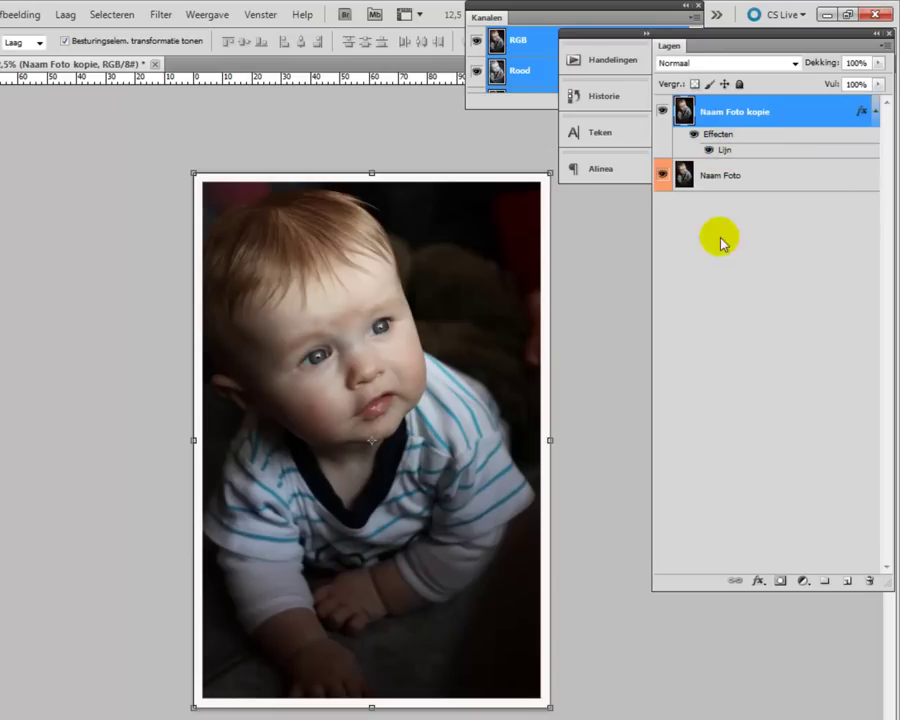
pyautogui.click(617, 266)
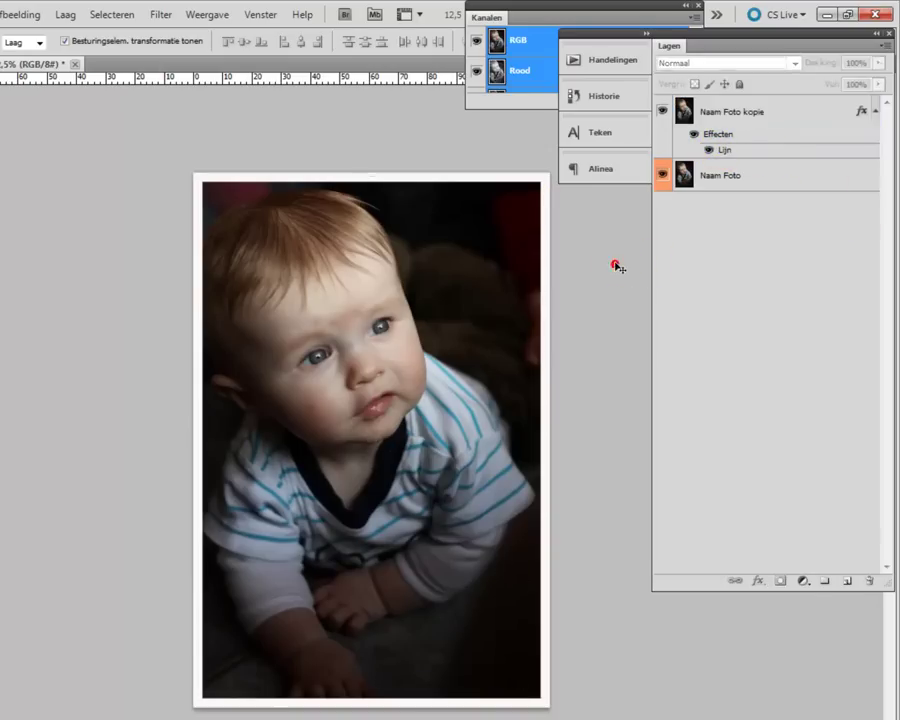
# - Reopen the Naam Foto kopie stroke settings and its colour picker
pyautogui.click(725, 151)
pyautogui.doubleClick(725, 151)
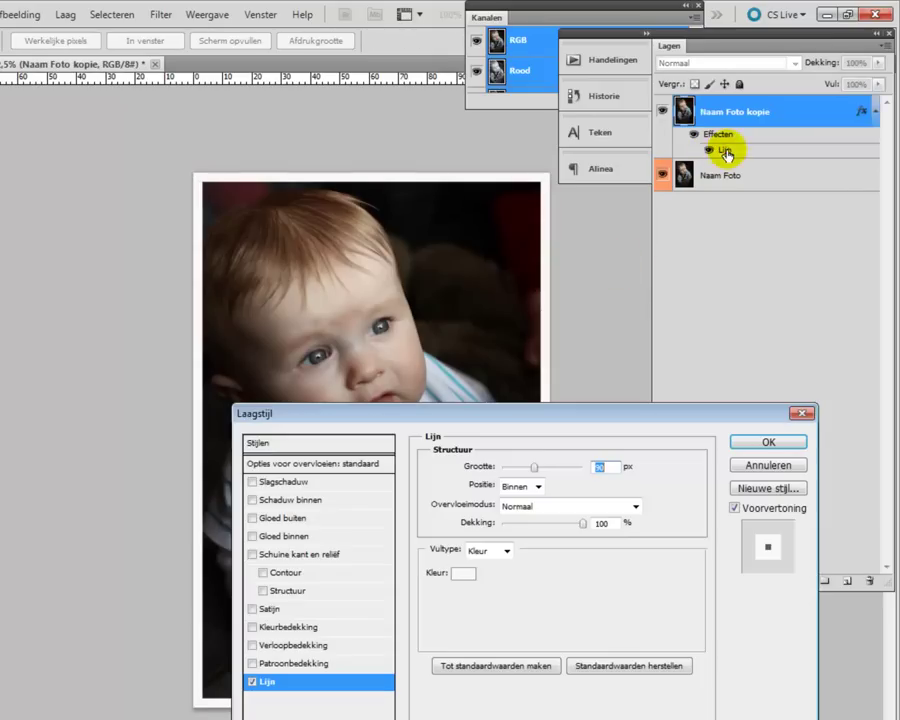
pyautogui.moveTo(577, 423); pyautogui.dragTo(583, 365)
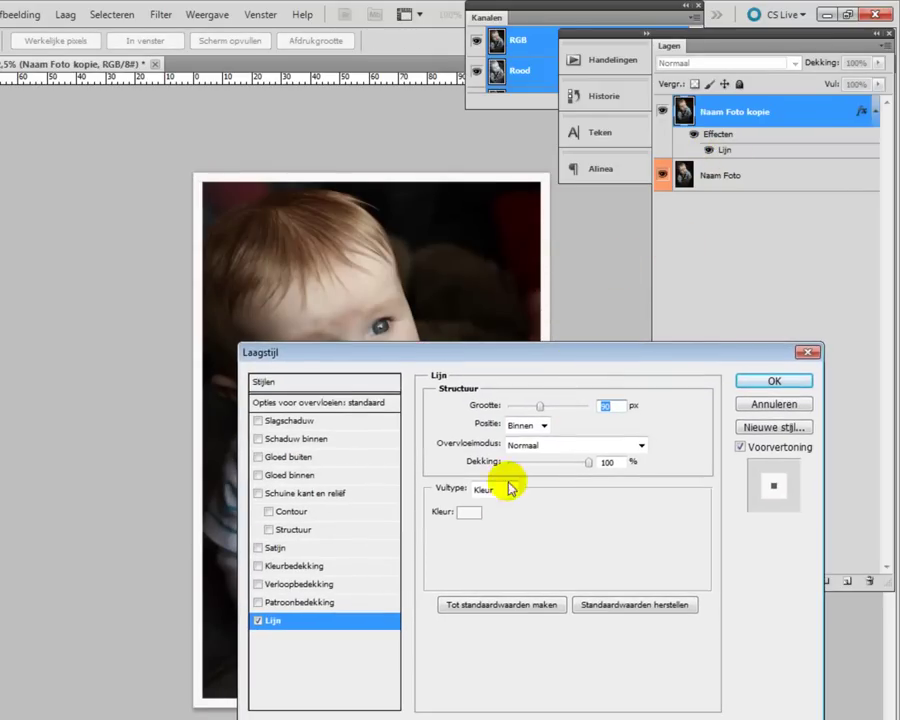
pyautogui.click(465, 513)
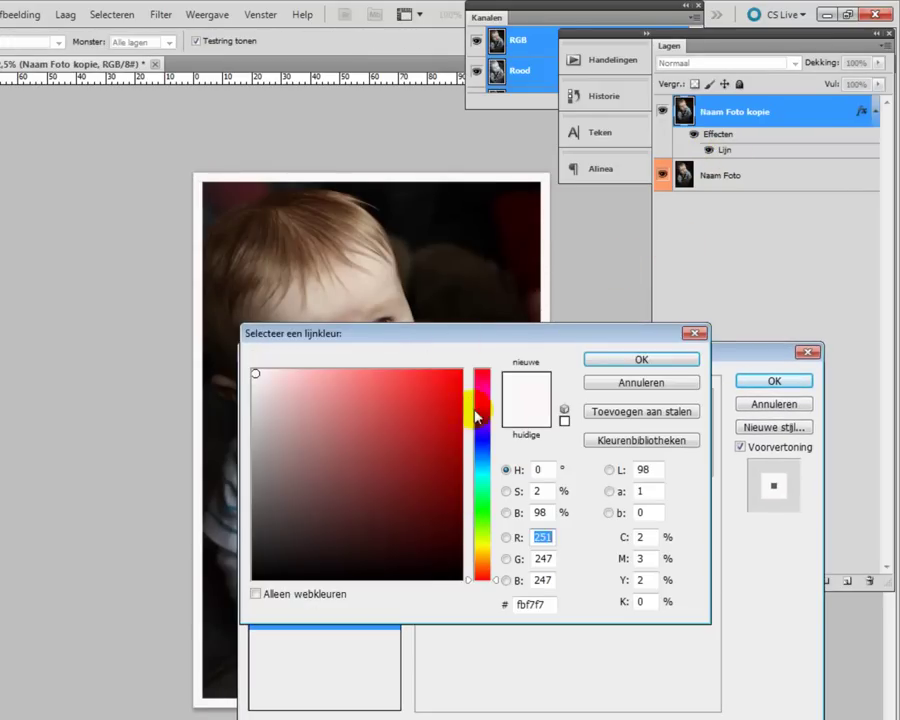
pyautogui.click(625, 385)
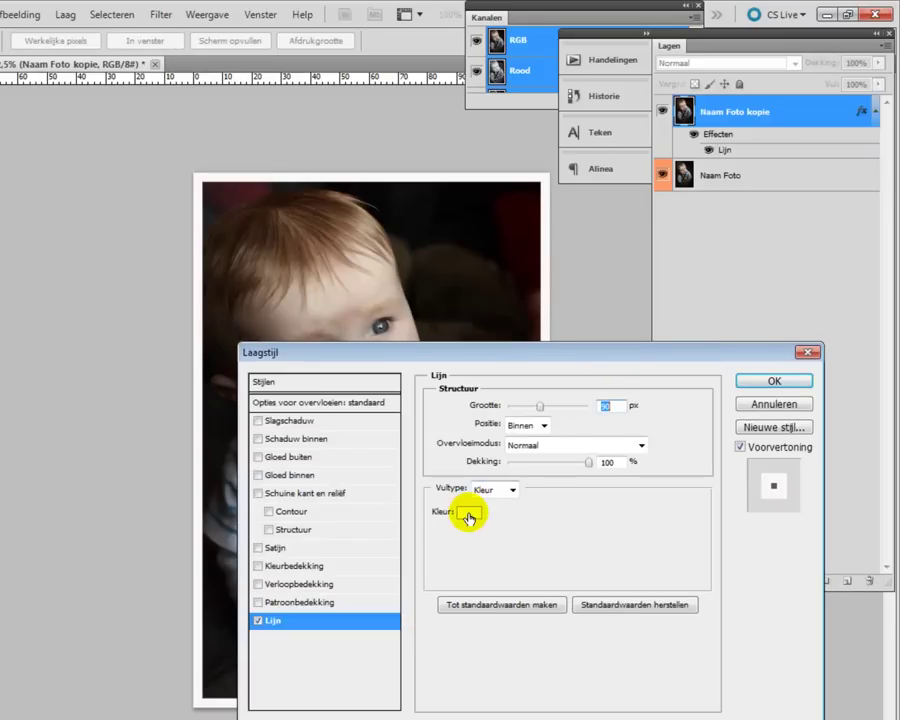
pyautogui.click(467, 513)
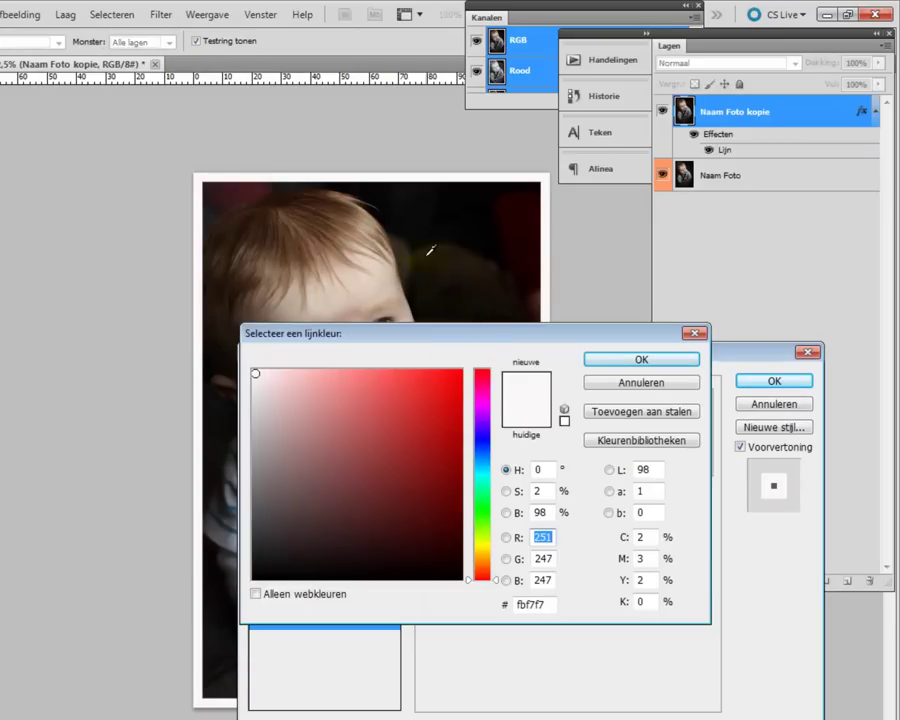
# - Try sampling stroke colours from the background, forehead and hair
pyautogui.click(426, 237)
pyautogui.click(402, 266)
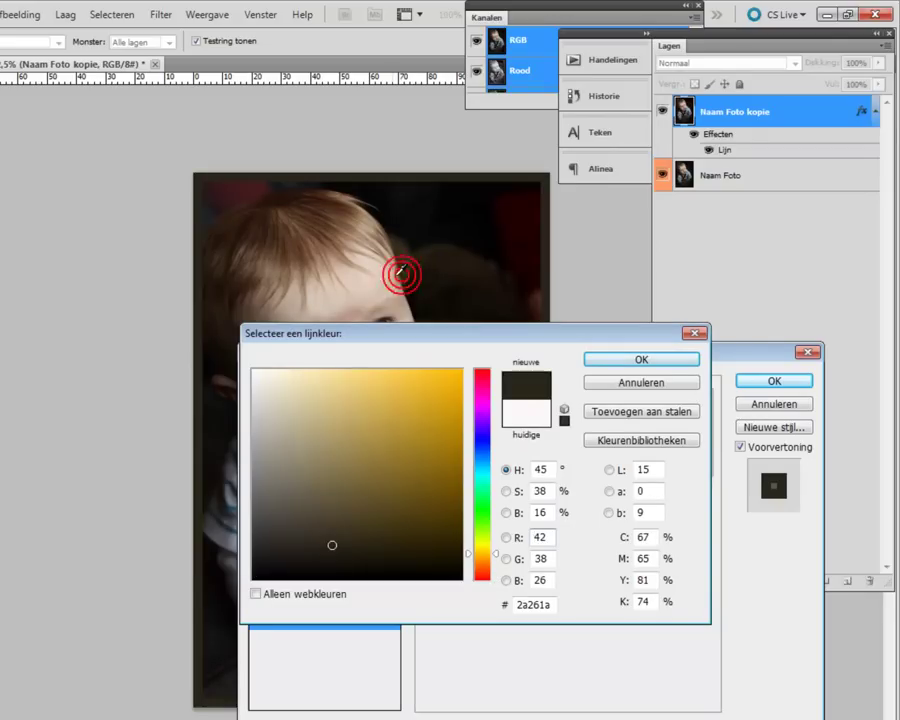
pyautogui.click(371, 286)
pyautogui.click(347, 273)
pyautogui.click(311, 245)
pyautogui.click(291, 230)
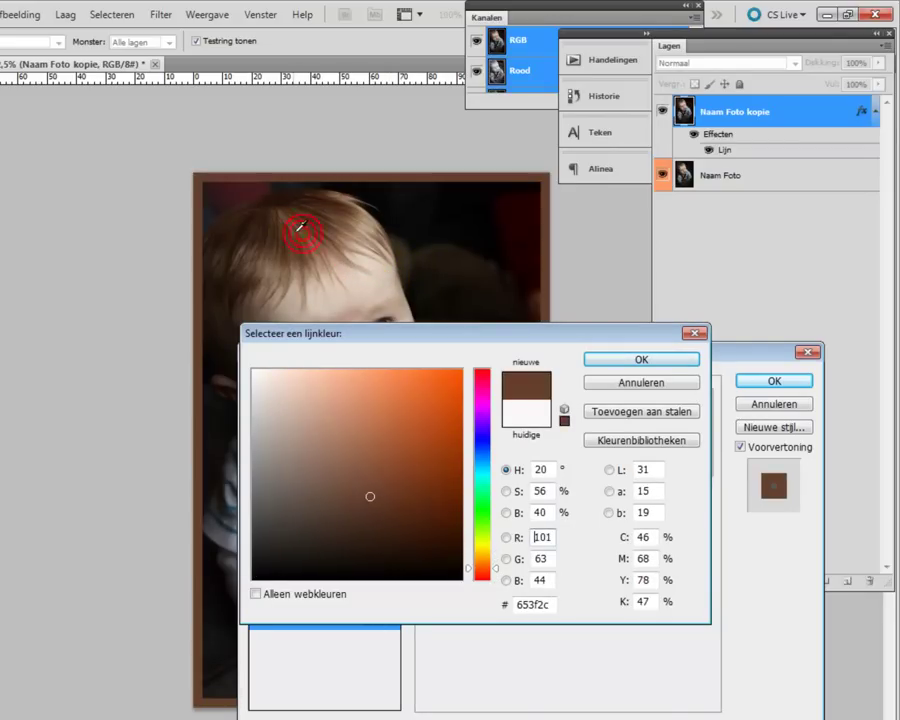
pyautogui.click(292, 301)
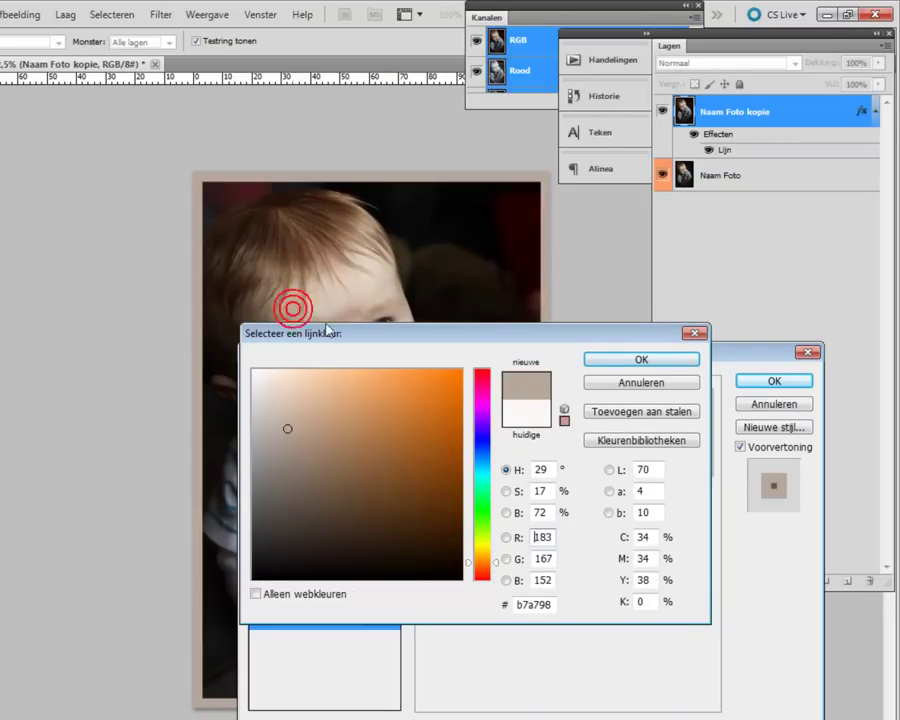
# - Sample the grey-blue #9aafb4 from the baby's eye and apply the recoloured stroke
pyautogui.moveTo(371, 332); pyautogui.dragTo(372, 369)
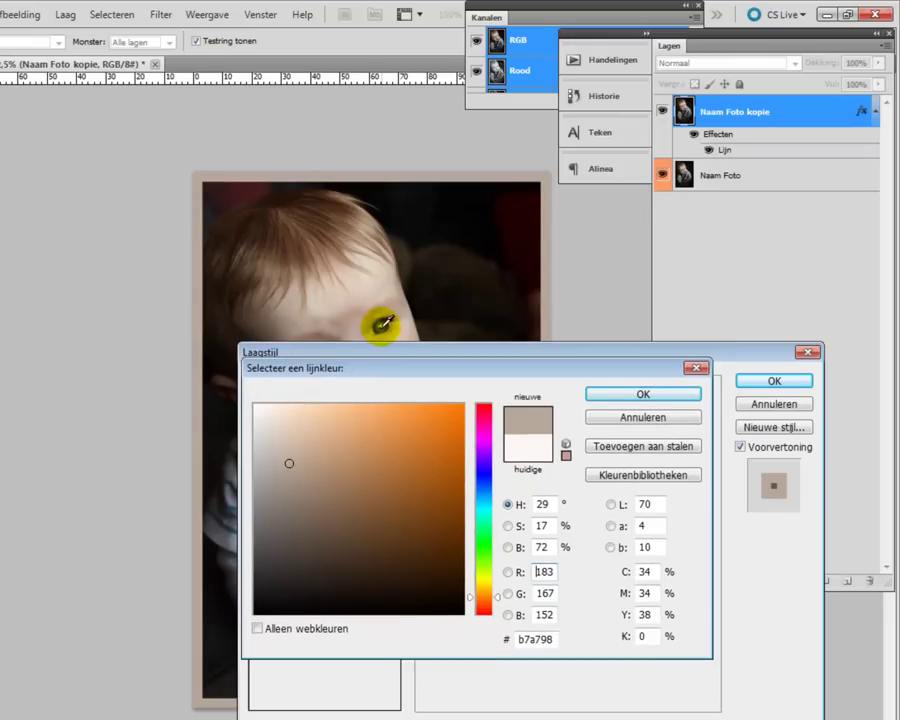
pyautogui.click(382, 322)
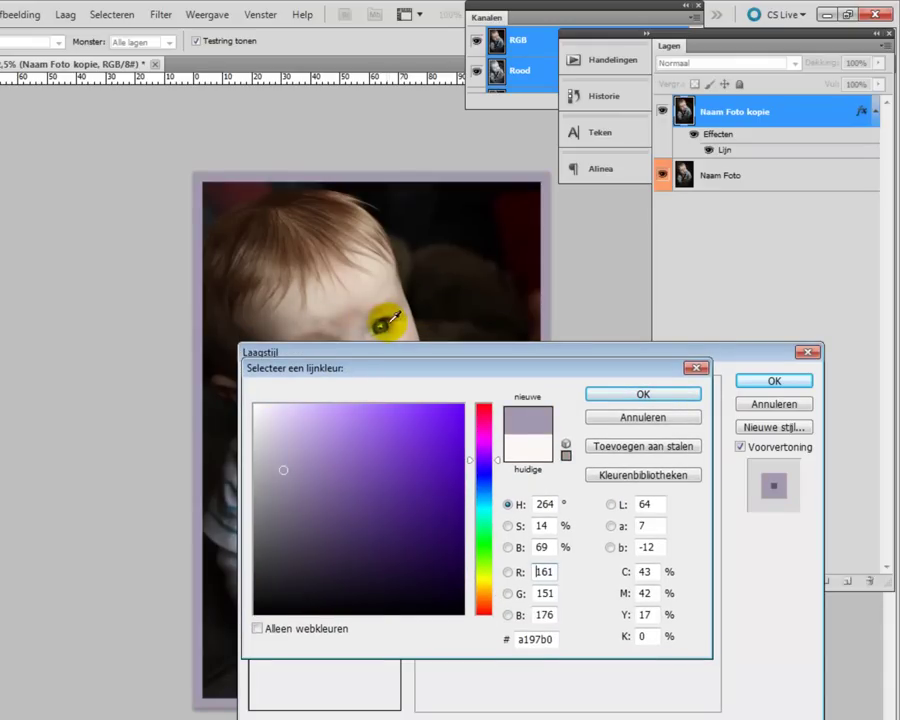
pyautogui.click(380, 324)
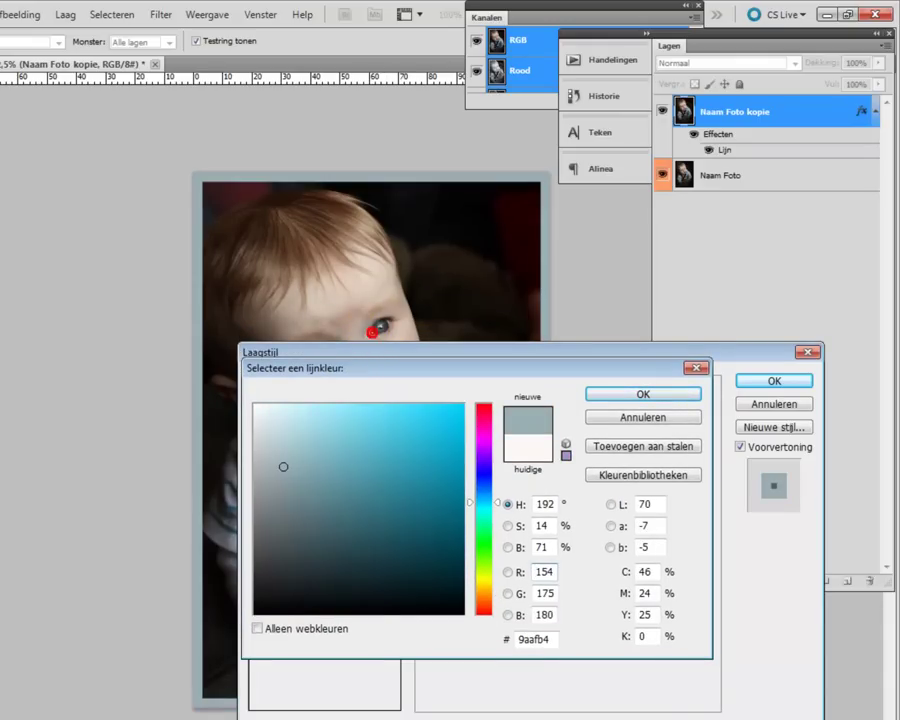
pyautogui.click(631, 395)
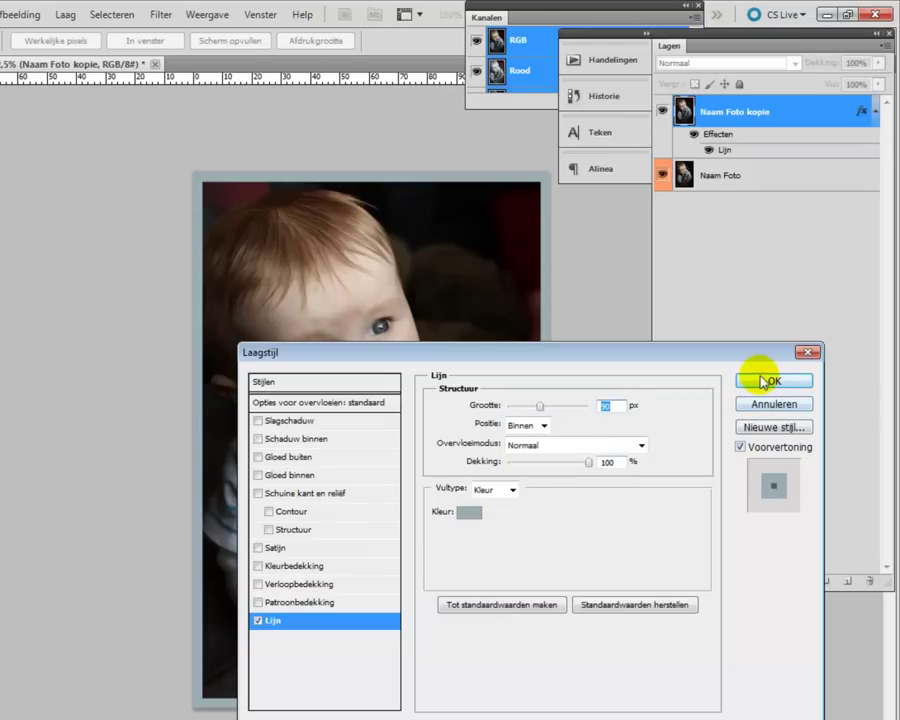
pyautogui.click(762, 380)
pyautogui.click(597, 369)
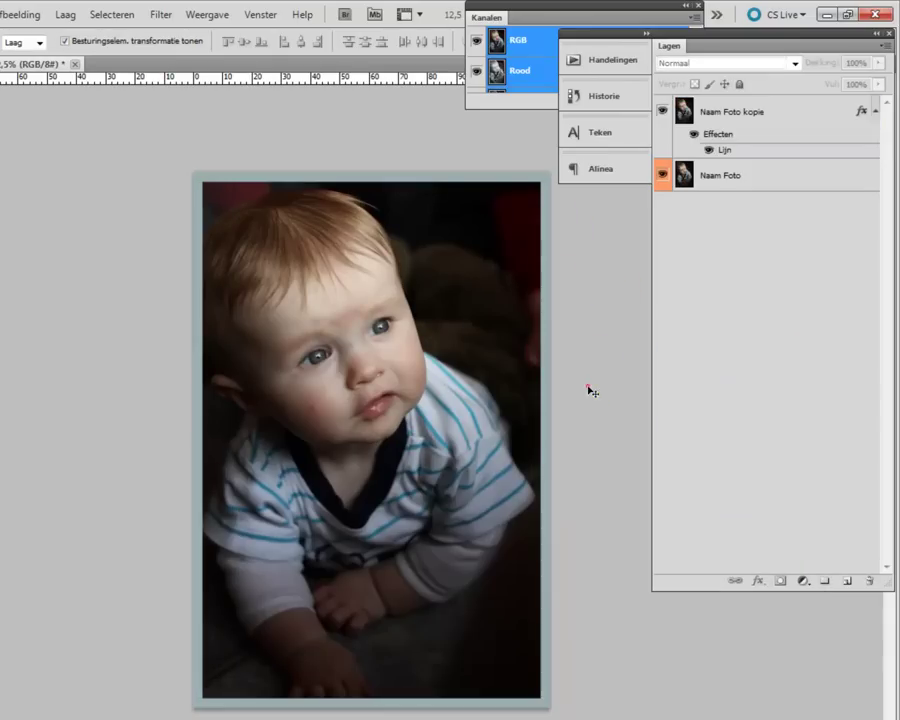